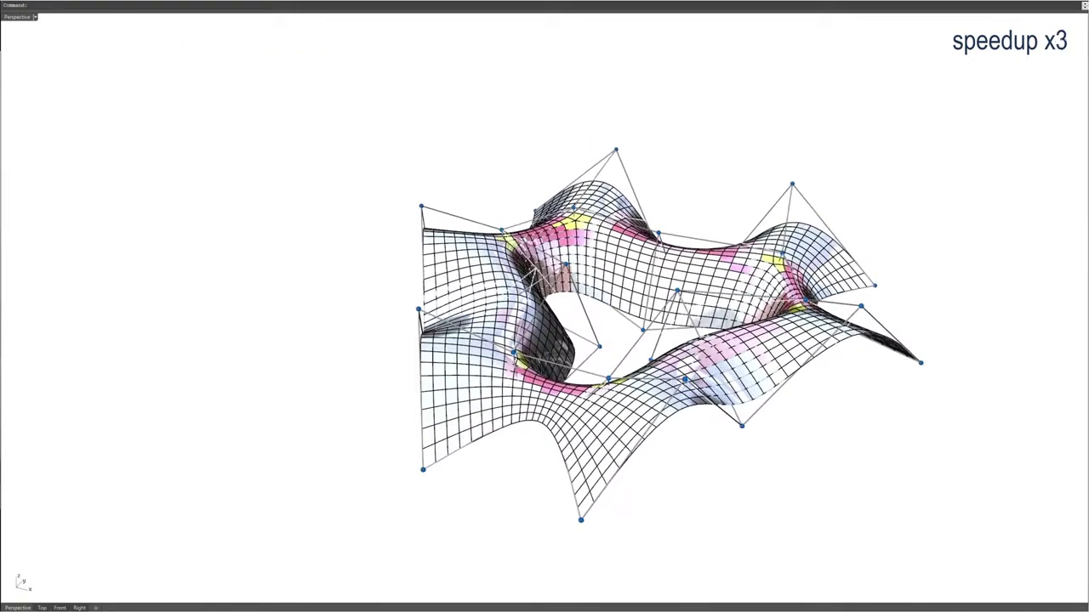
Pull two control points to twist the facade surface into a ring, then select the surface.
{"action": "left_click_drag", "start_coordinate": [742, 426], "coordinate": [768, 452]}
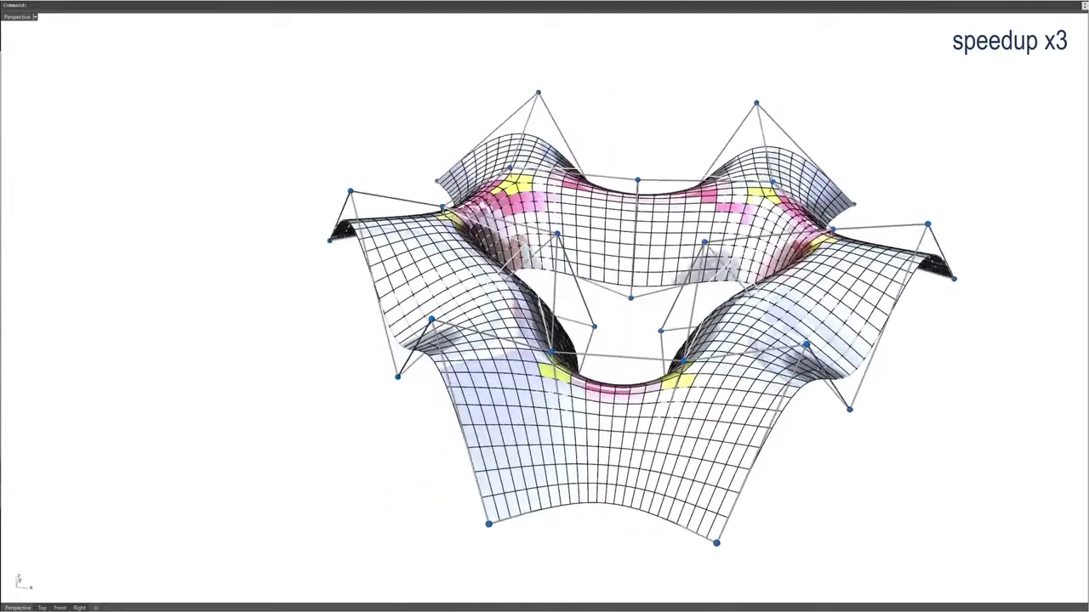
{"action": "left_click_drag", "start_coordinate": [642, 375], "coordinate": [670, 377]}
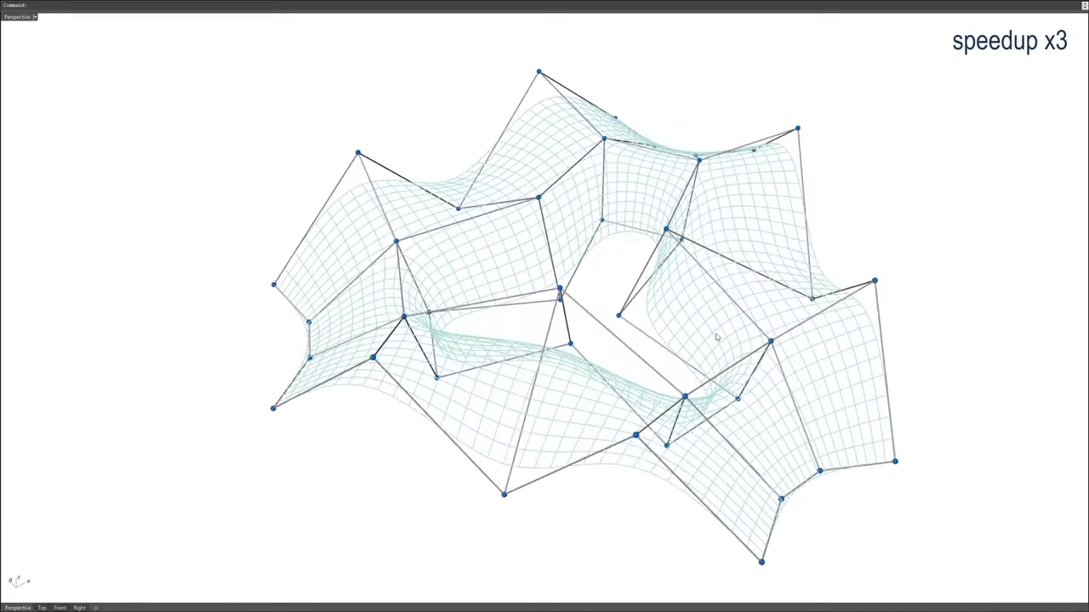
{"action": "left_click", "coordinate": [690, 319]}
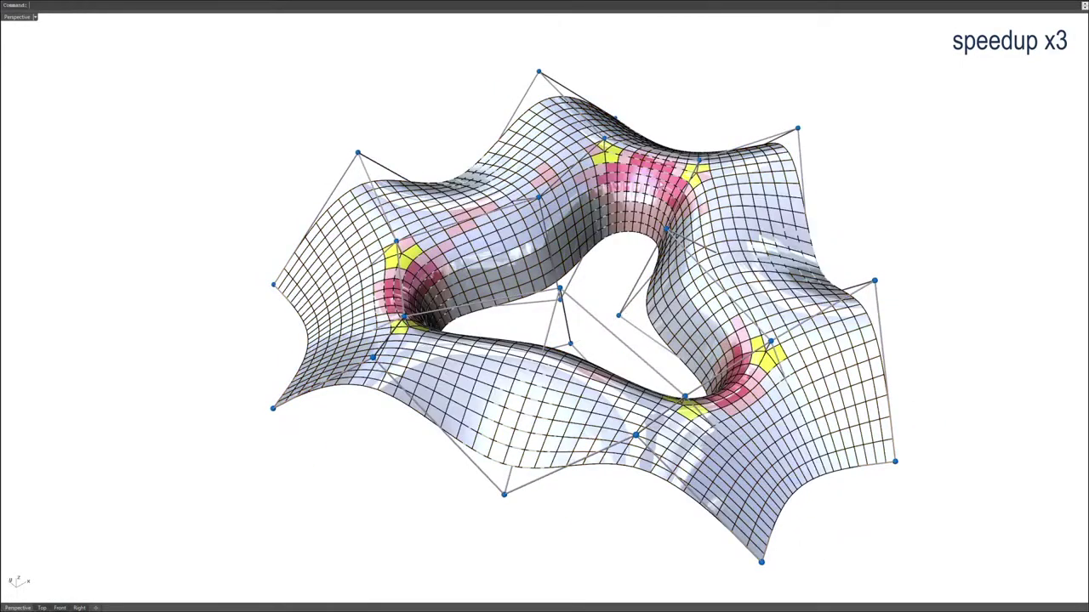
Hide the facade surface's control points and show the panels shaded with stress colours.
{"action": "key", "text": "F11"}
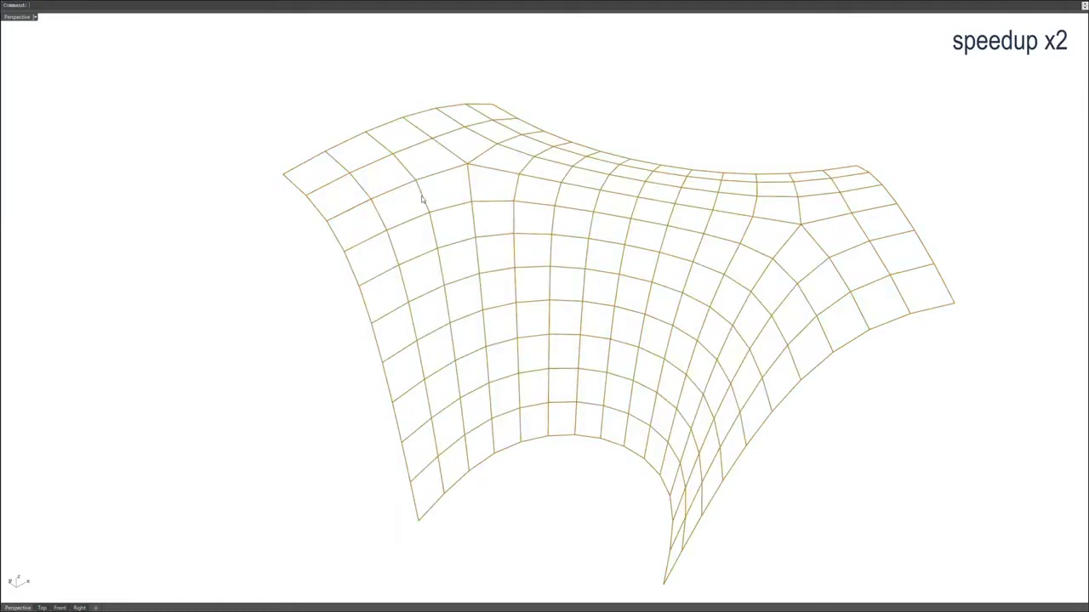
{"action": "key", "text": "ctrl+alt+r"}
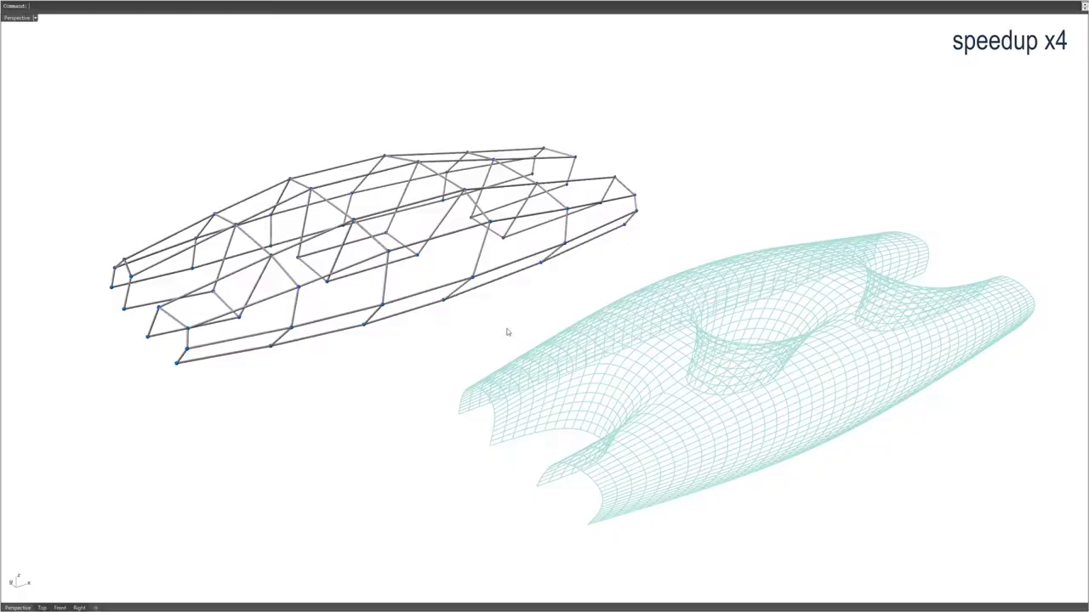
Window-select the lower cage points and pull them downward.
{"action": "left_click", "coordinate": [225, 355]}
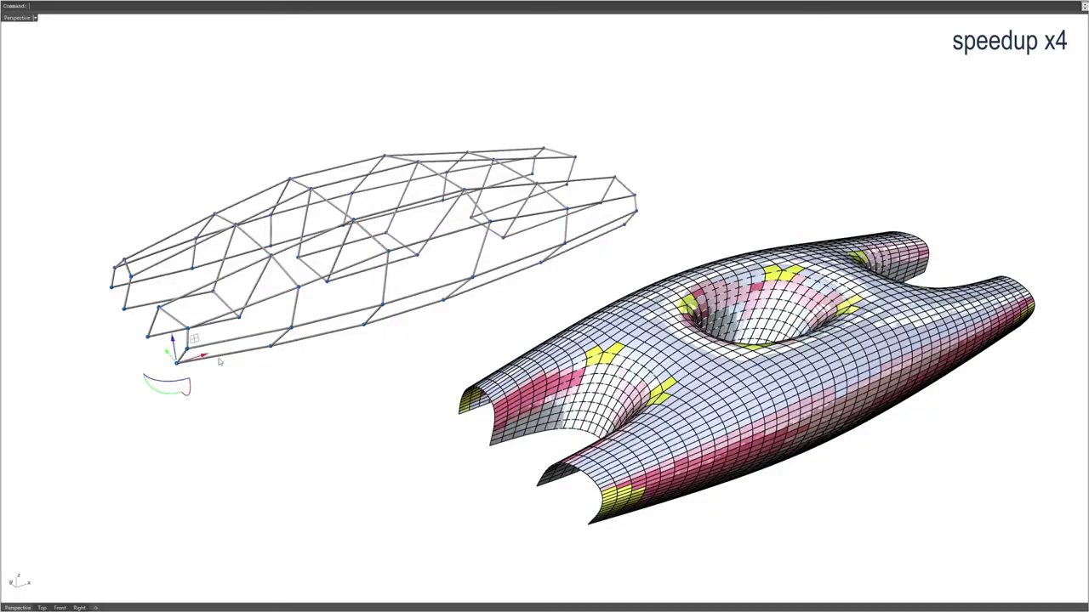
{"action": "left_click_drag", "start_coordinate": [333, 341], "coordinate": [396, 316]}
{"action": "left_click_drag", "start_coordinate": [283, 353], "coordinate": [289, 378]}
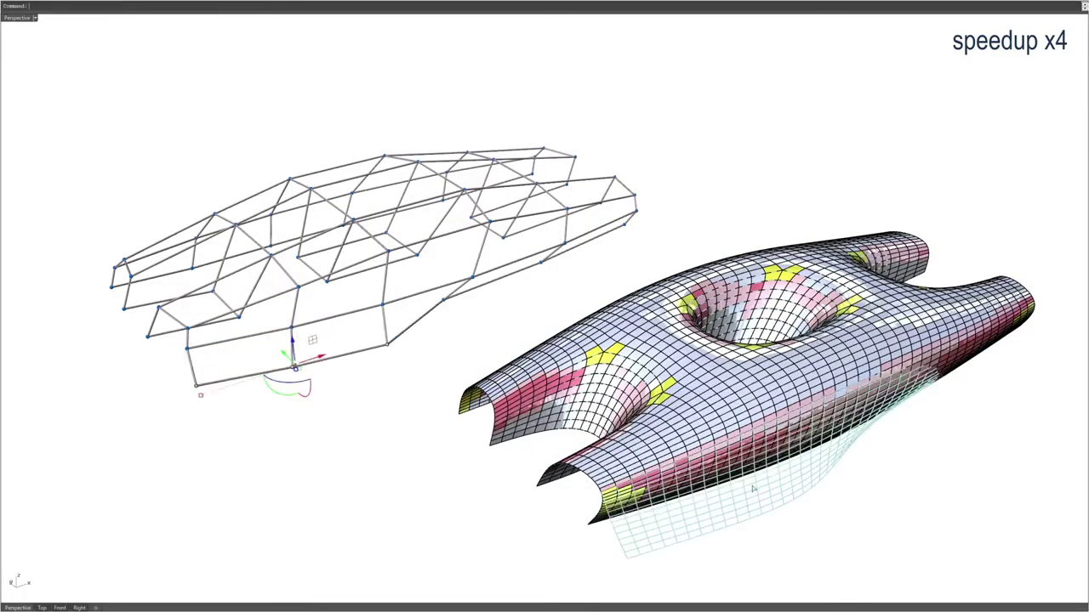
Move a single cage vertex down and outward so the front edge flares.
{"action": "left_click", "coordinate": [444, 332]}
{"action": "left_click", "coordinate": [540, 261]}
{"action": "left_click_drag", "start_coordinate": [540, 261], "coordinate": [563, 278]}
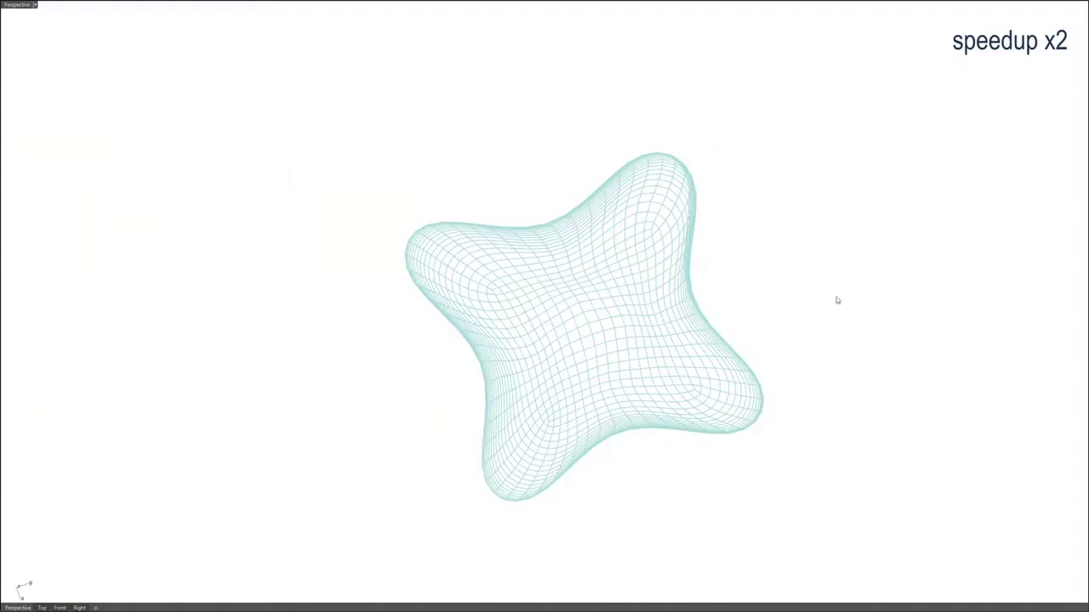
Orbit the Perspective view to see the star-shaped surface from the side.
{"action": "mouse_move", "coordinate": [805, 347]}
{"action": "left_mouse_down"}
{"action": "mouse_move", "coordinate": [839, 318]}
{"action": "mouse_move", "coordinate": [778, 243]}
{"action": "mouse_move", "coordinate": [649, 231]}
{"action": "mouse_move", "coordinate": [831, 246]}
{"action": "left_mouse_up"}
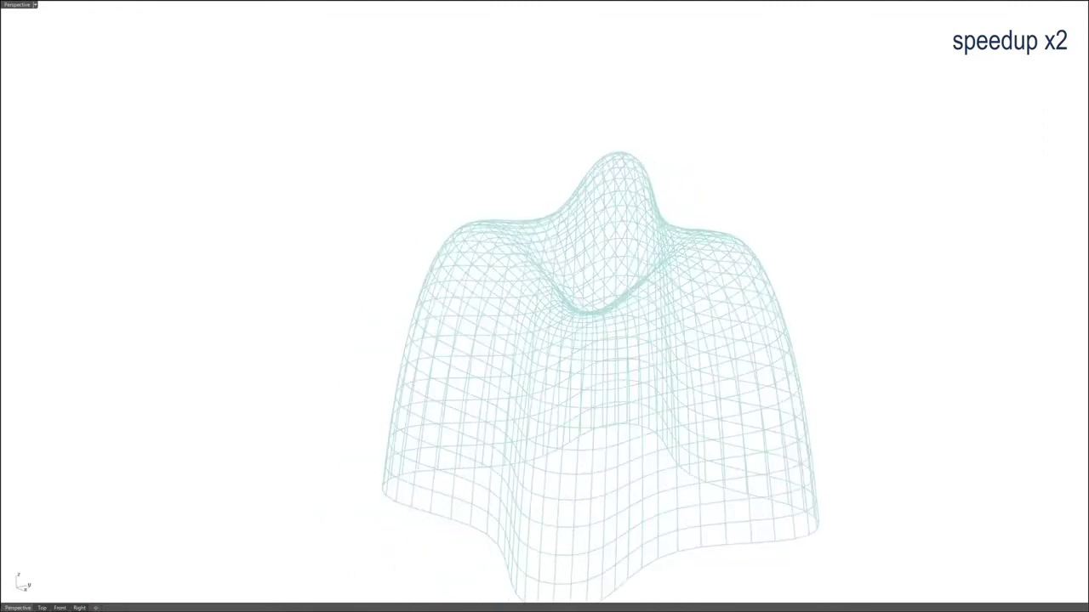